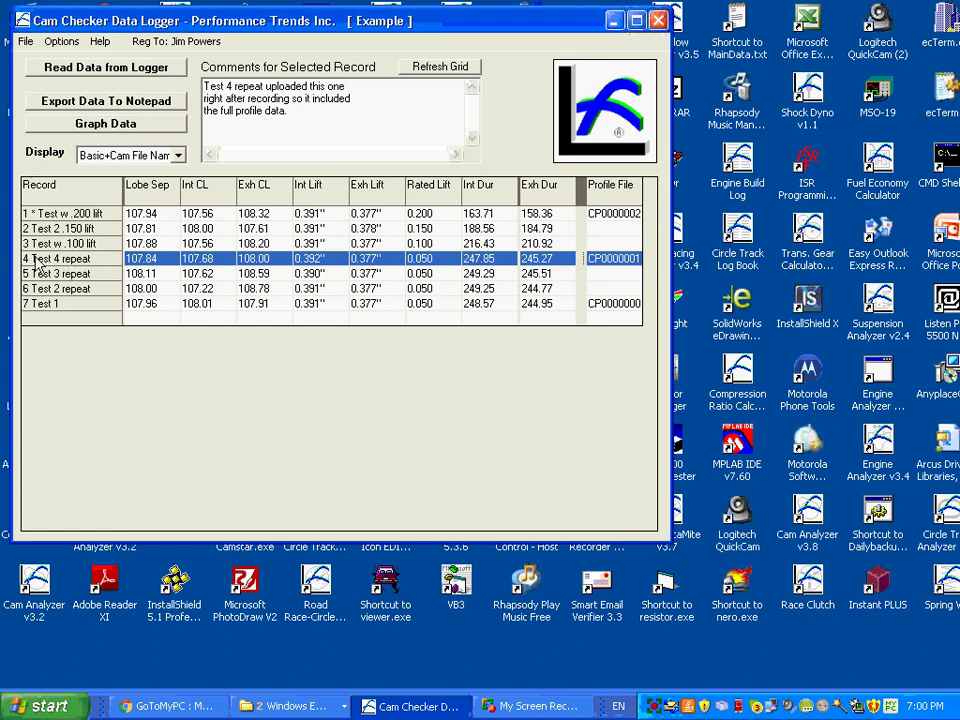
Step: Graph the Test 4 repeat record against its baseline, review the degree-by-degree lift list from the start, and return to the record grid
left_click(134, 124)
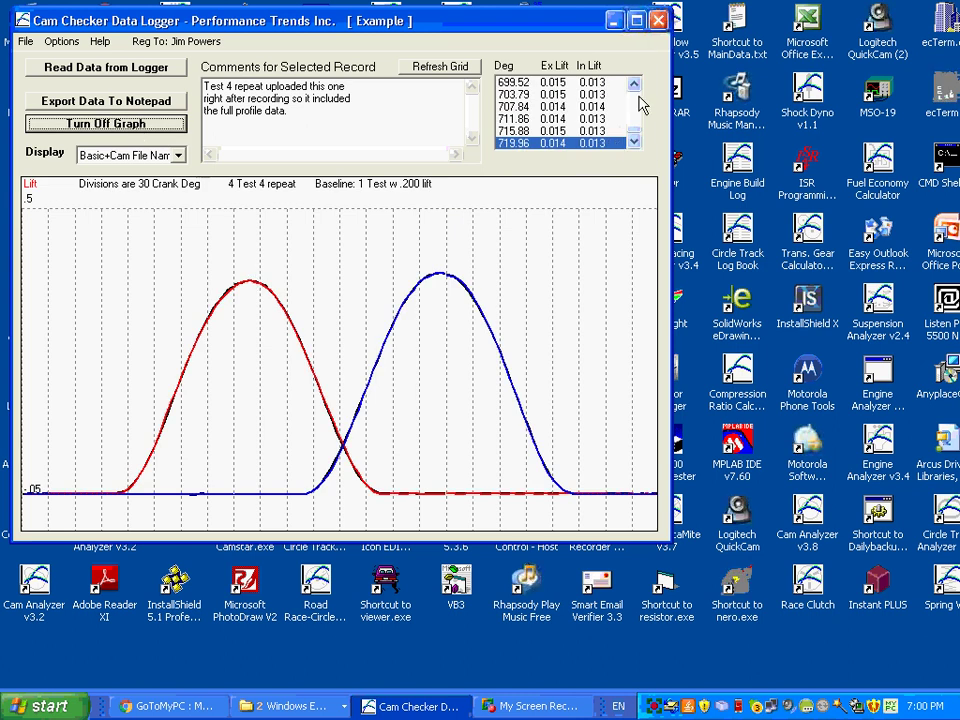
scroll(638, 100, "up", 20)
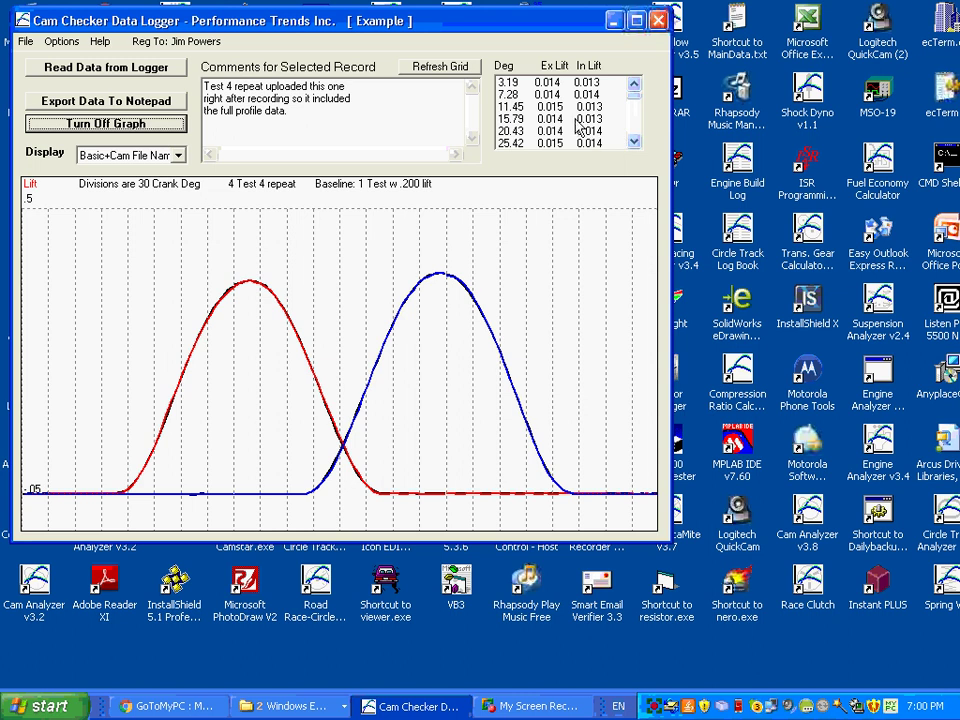
left_click(95, 124)
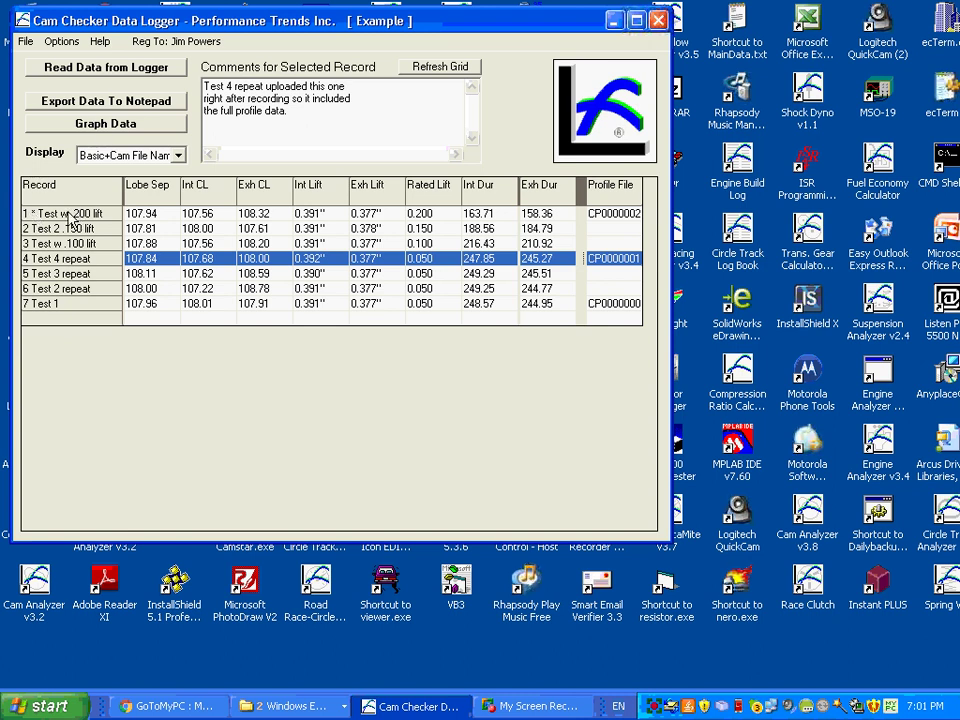
left_click(93, 130)
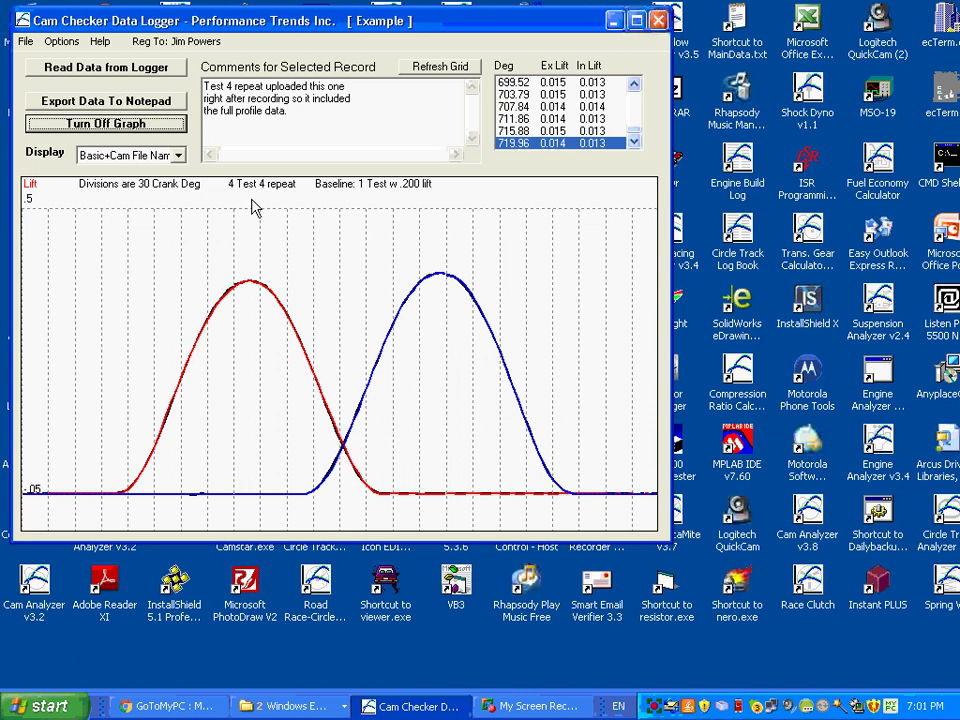
left_click(90, 128)
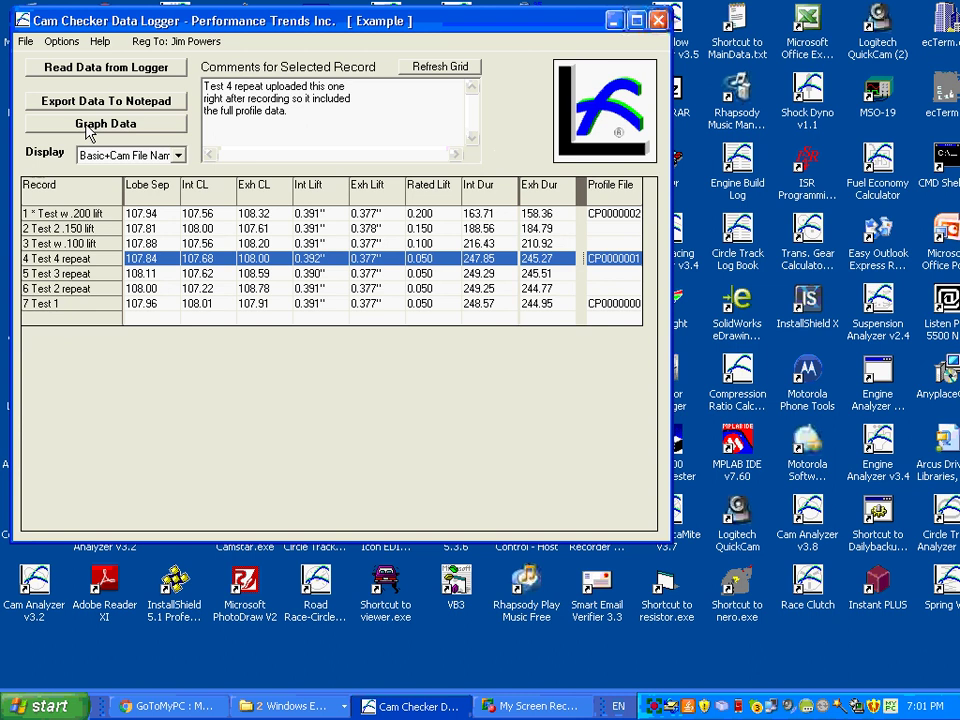
Step: Change the baseline comparison graph to record 7, Test 1
left_click(58, 44)
mouse_move(140, 99)
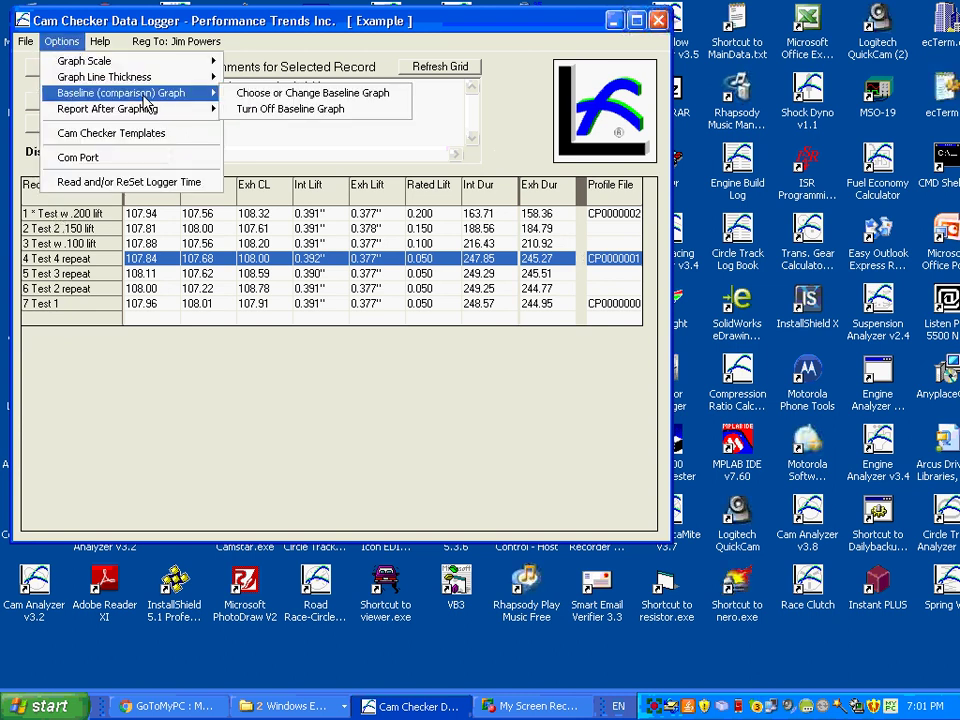
left_click(322, 97)
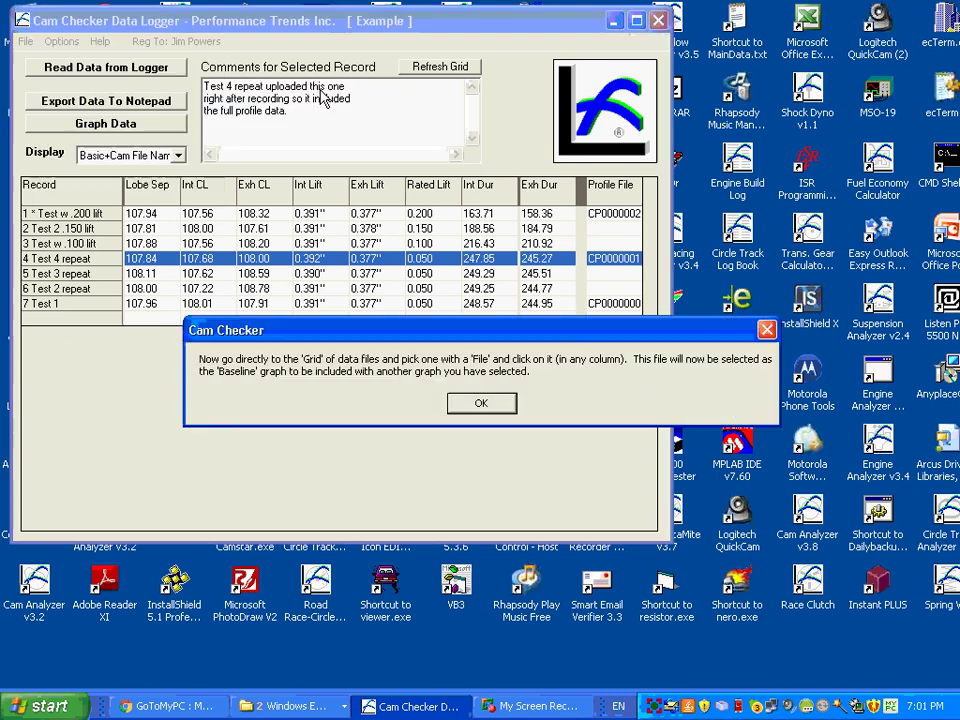
left_click(485, 411)
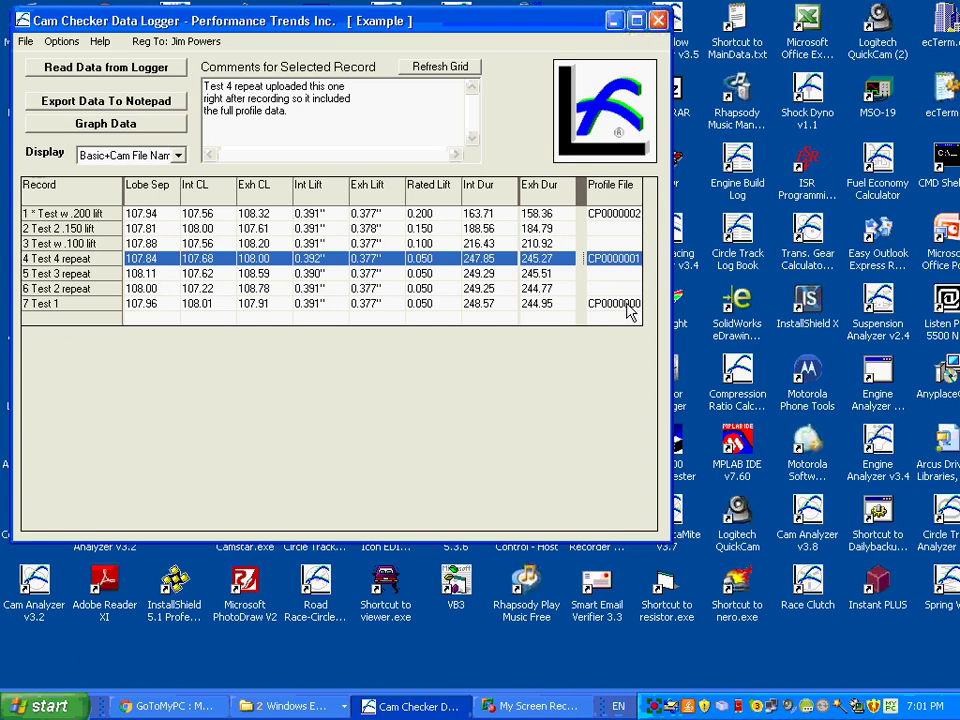
double_click(75, 311)
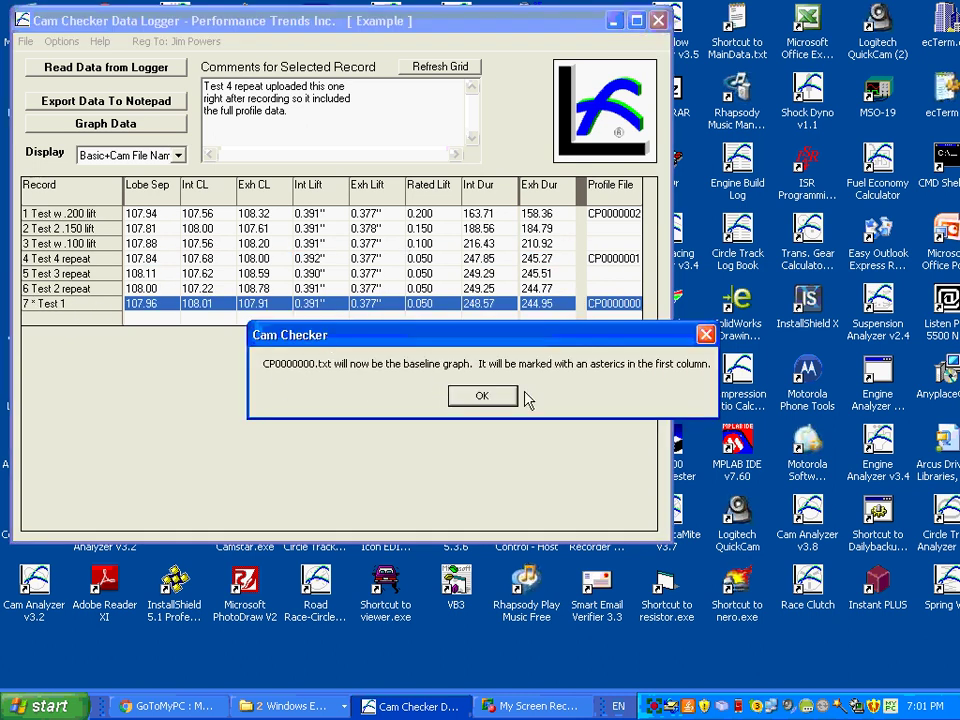
left_click(480, 394)
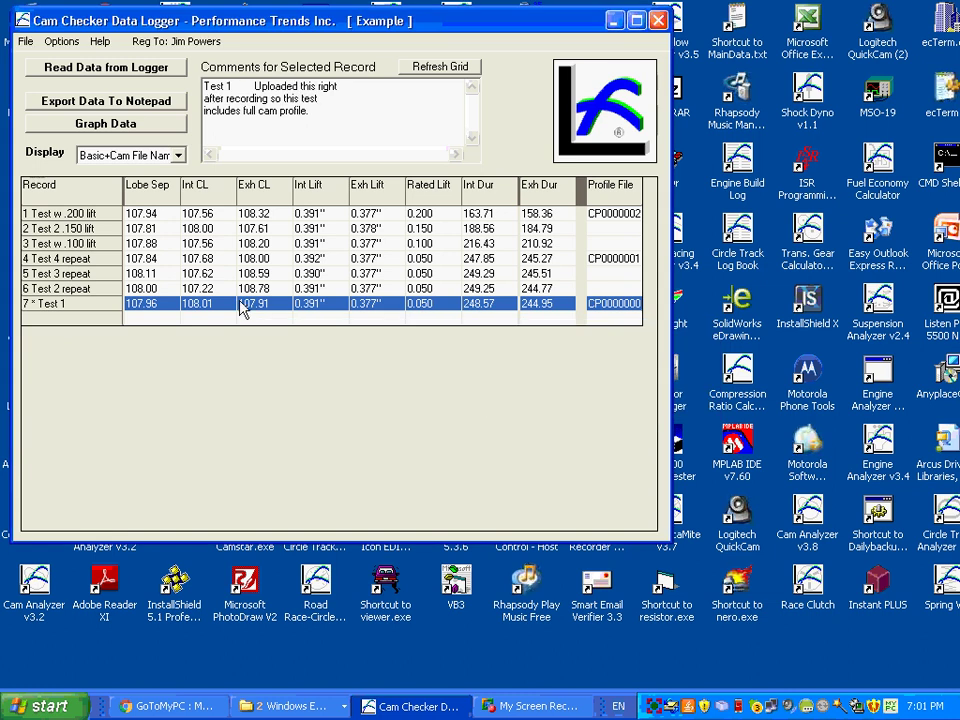
Step: Graph Test 4 repeat against the Test 1 baseline, compare the curves, and return to the record grid
left_click(124, 259)
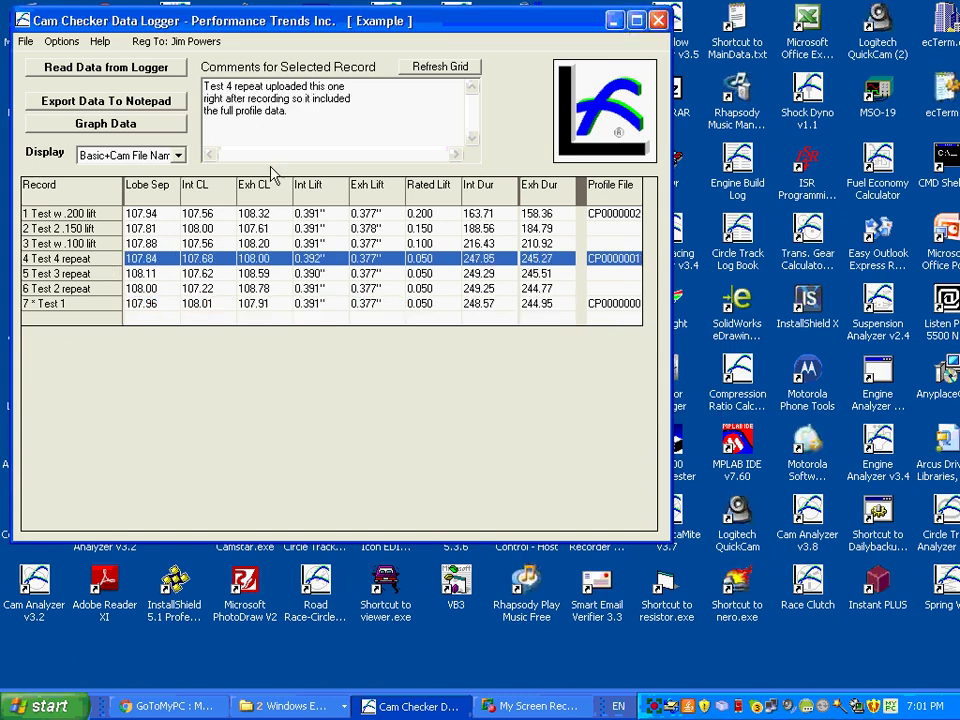
left_click(66, 124)
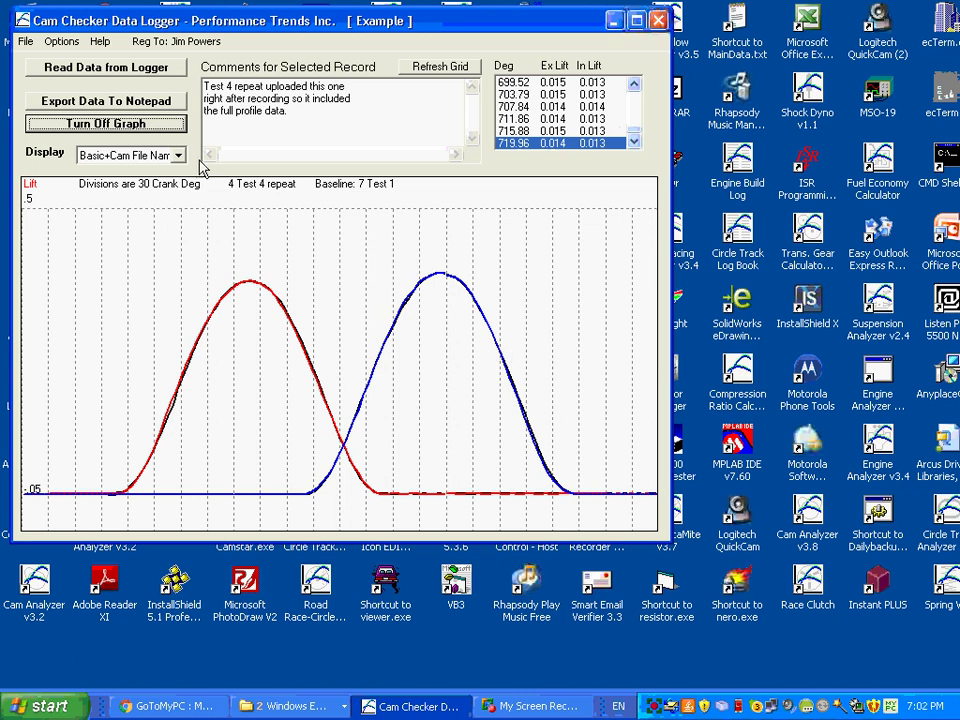
left_click(85, 133)
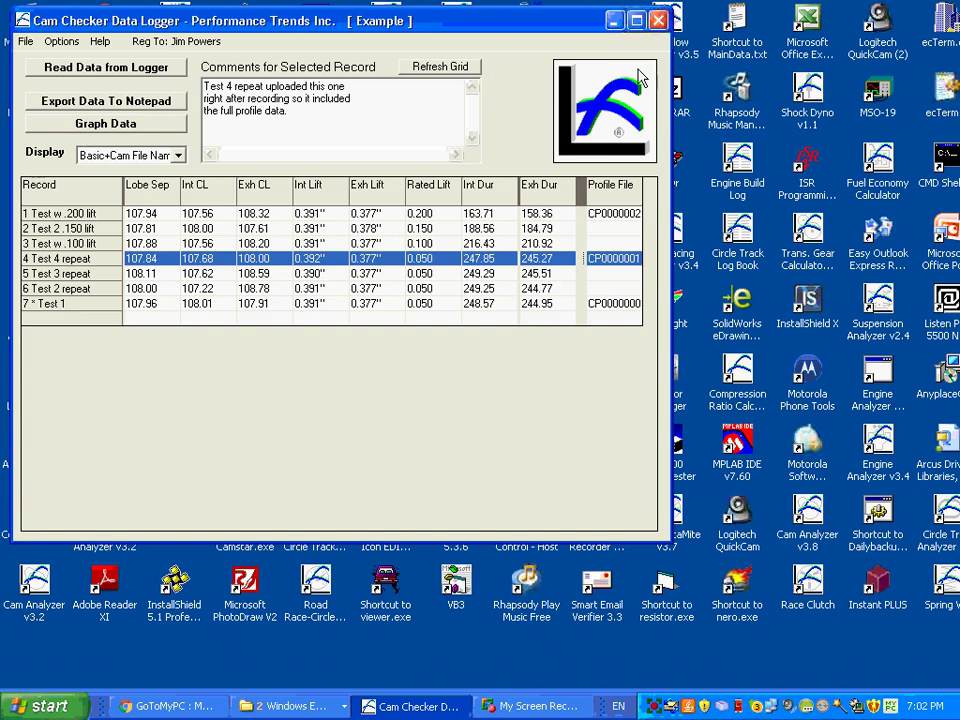
Step: View the record grid with the Basic column set and with the All Data column set
left_click(99, 157)
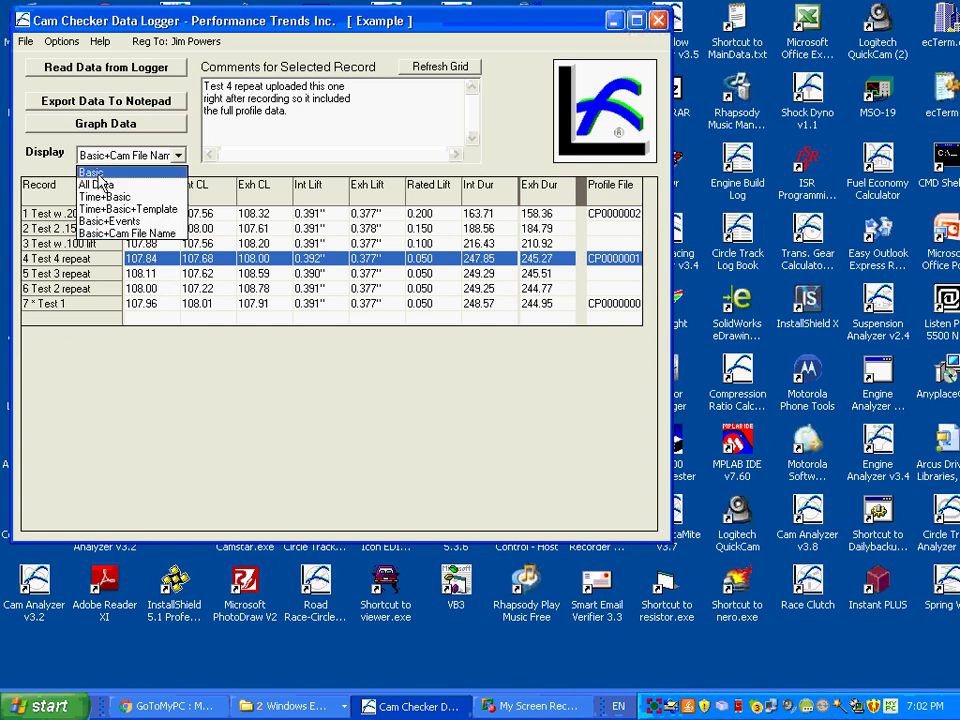
left_click(99, 173)
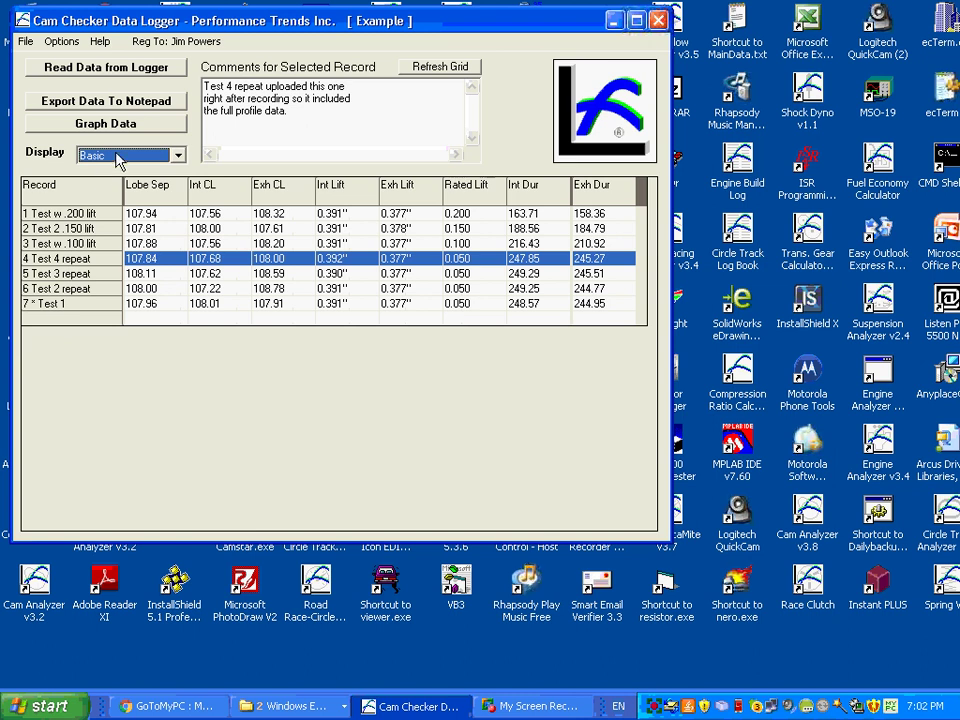
left_click(118, 160)
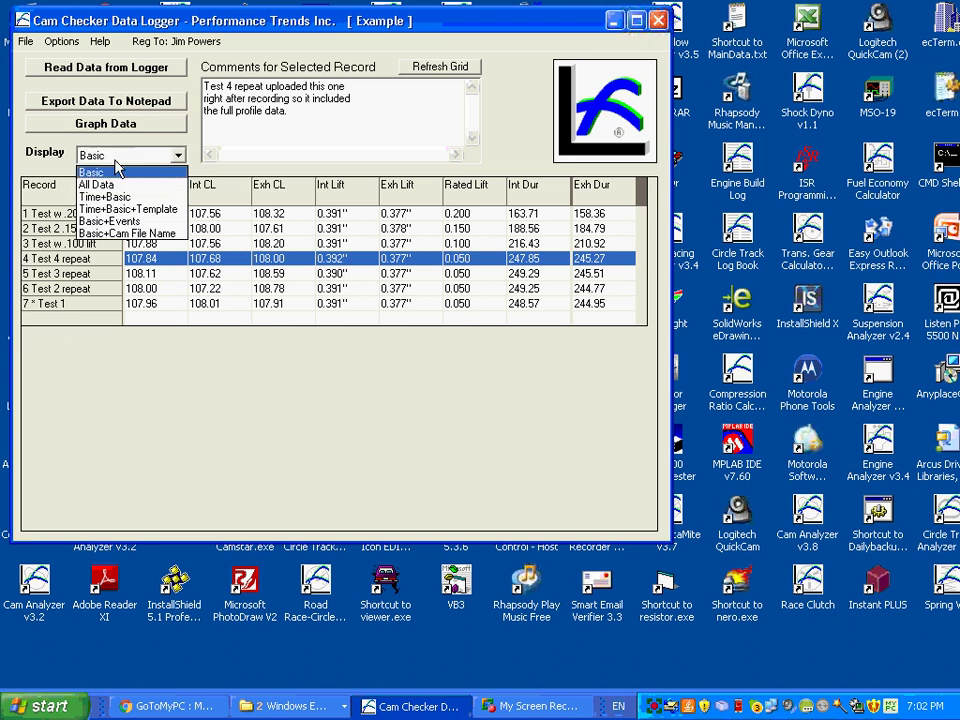
left_click(100, 185)
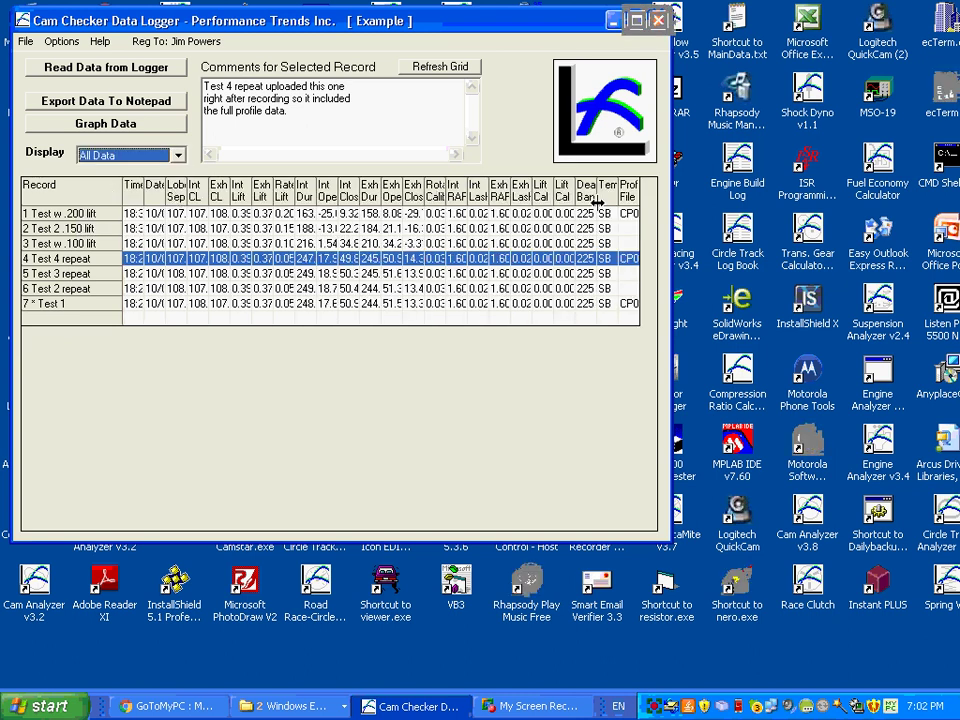
Step: Maximize the program window, and resize the grid columns to collapse Dead Band and show the full Template names
left_click(637, 19)
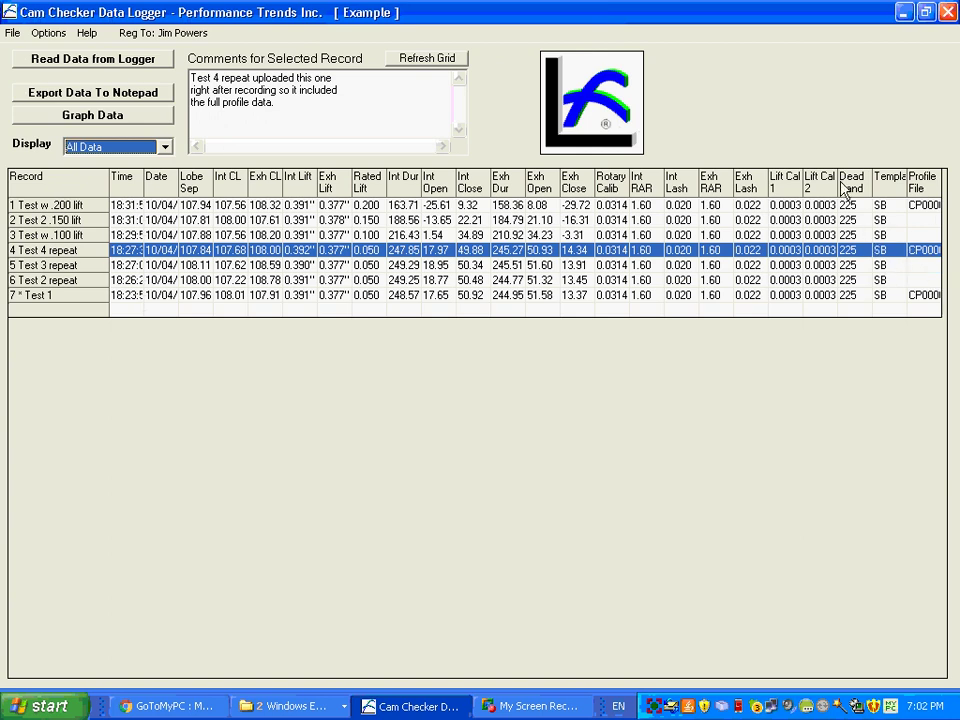
left_click_drag(871, 185, 837, 184)
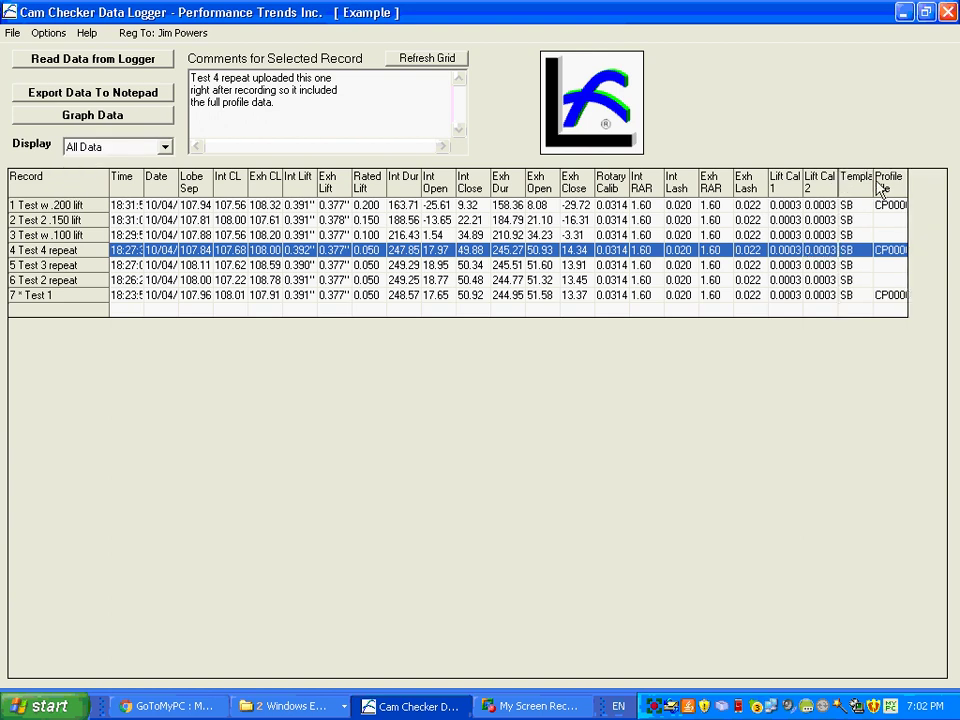
left_click_drag(908, 178, 920, 178)
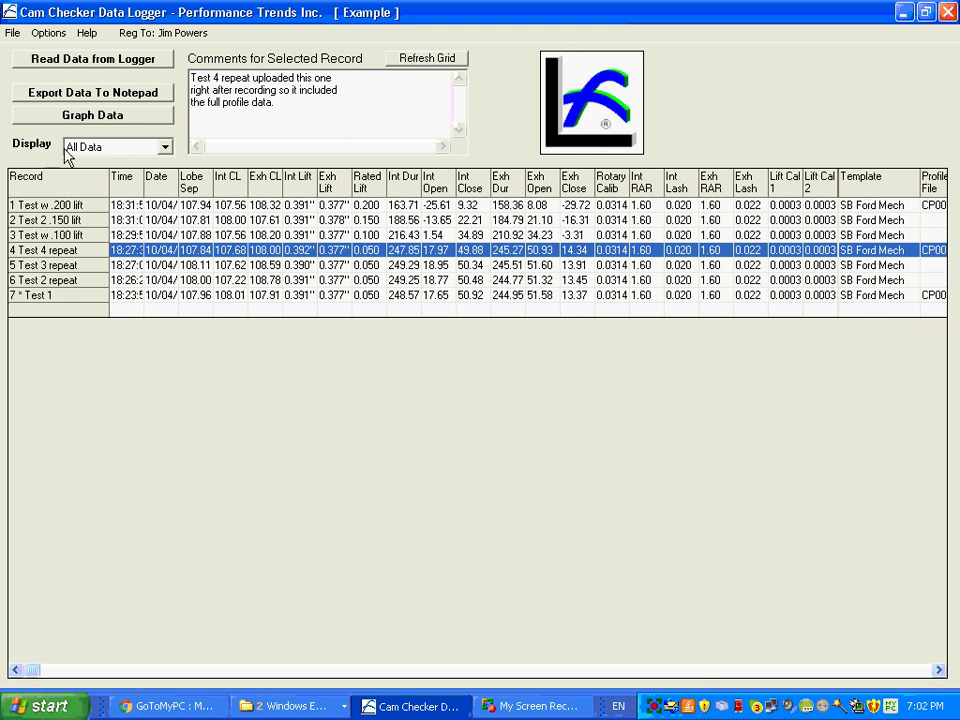
Step: View the grid's Time+Basic column set, and return the display to Basic+Cam File Name
left_click(95, 152)
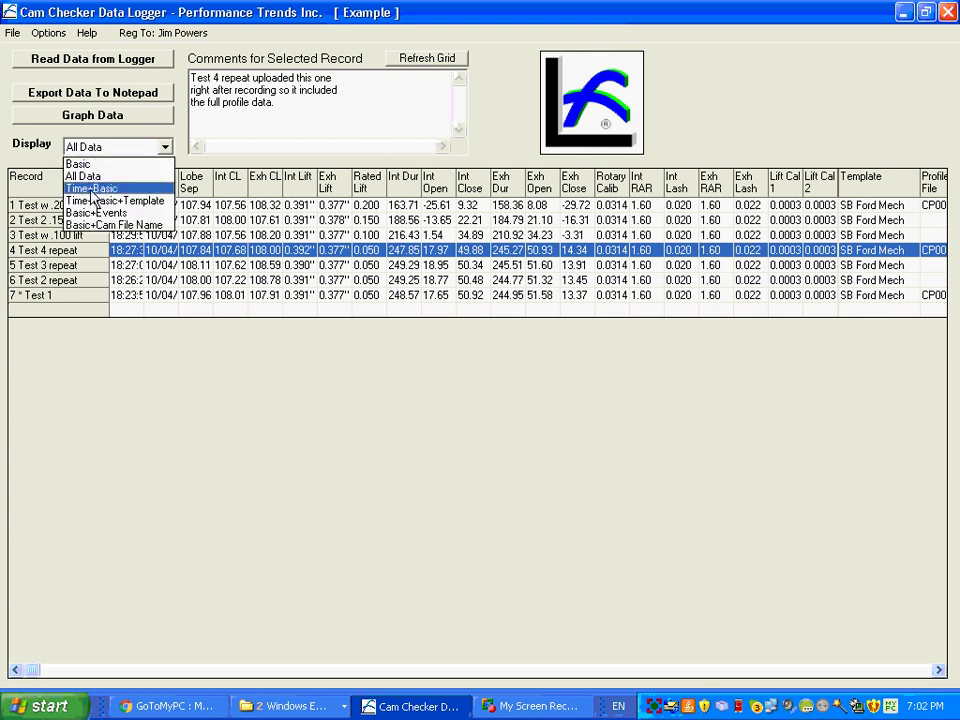
left_click(95, 189)
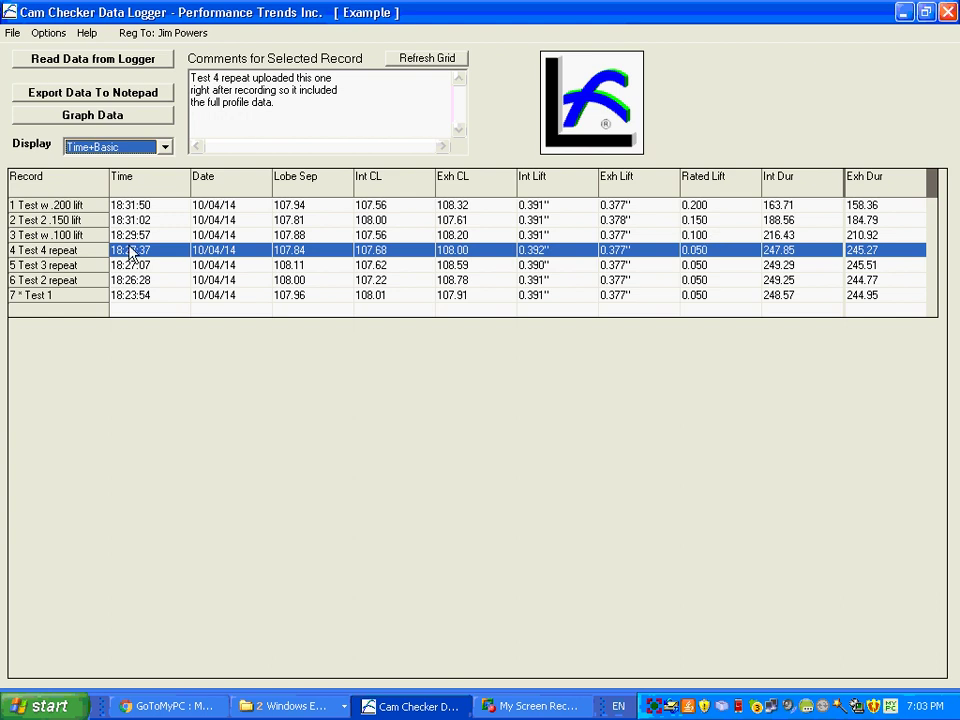
left_click(90, 147)
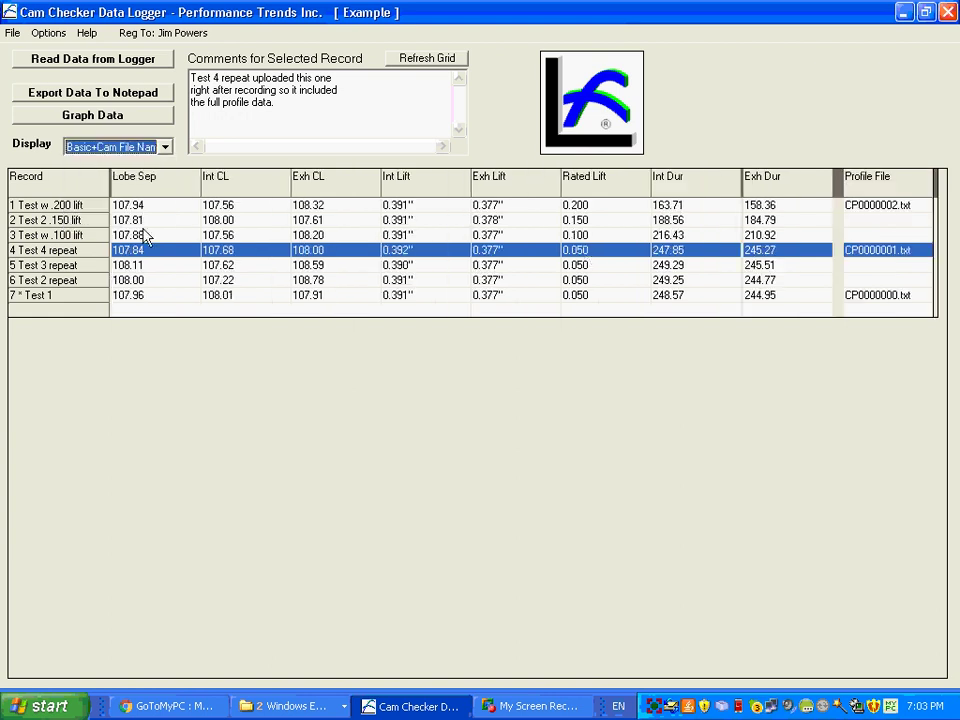
left_click(128, 226)
Step: Set the report after graphing to Include Report with Differences
left_click(46, 38)
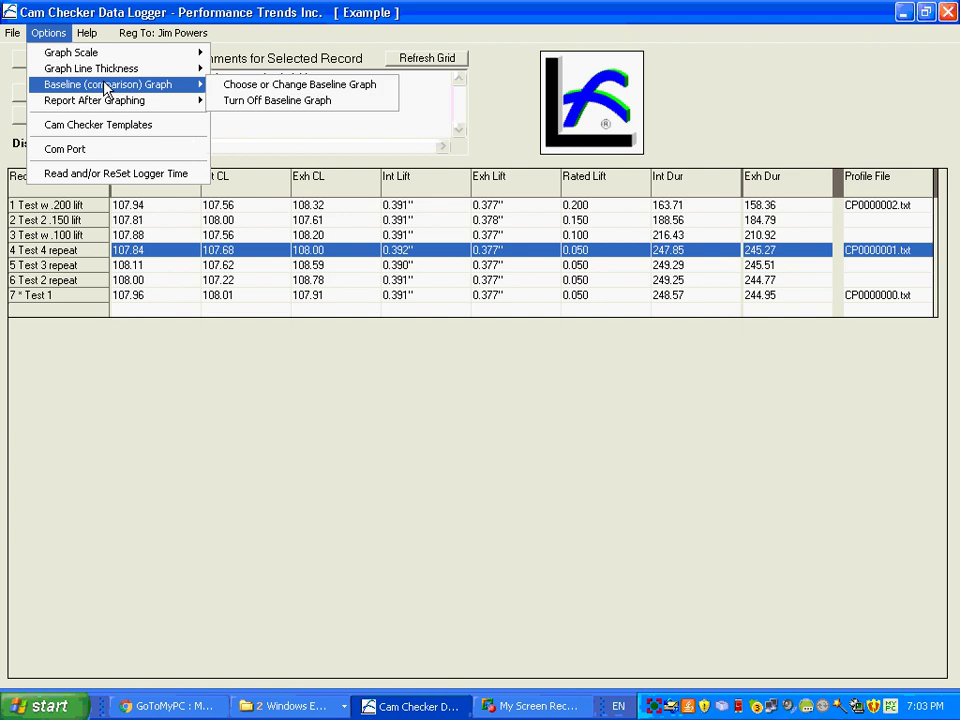
mouse_move(137, 106)
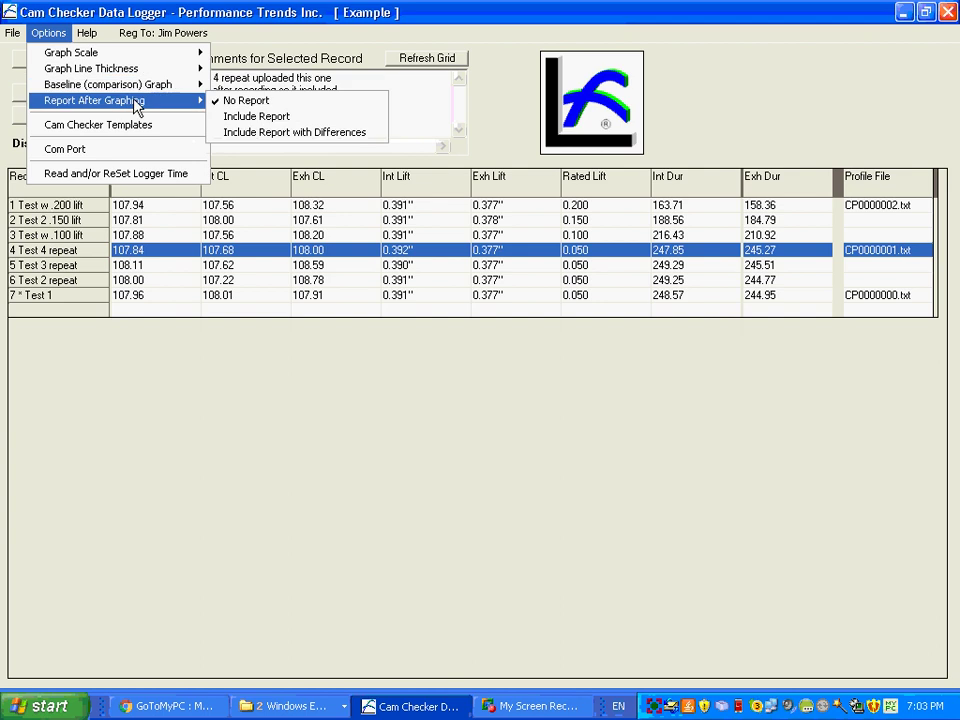
left_click(296, 141)
left_click(481, 405)
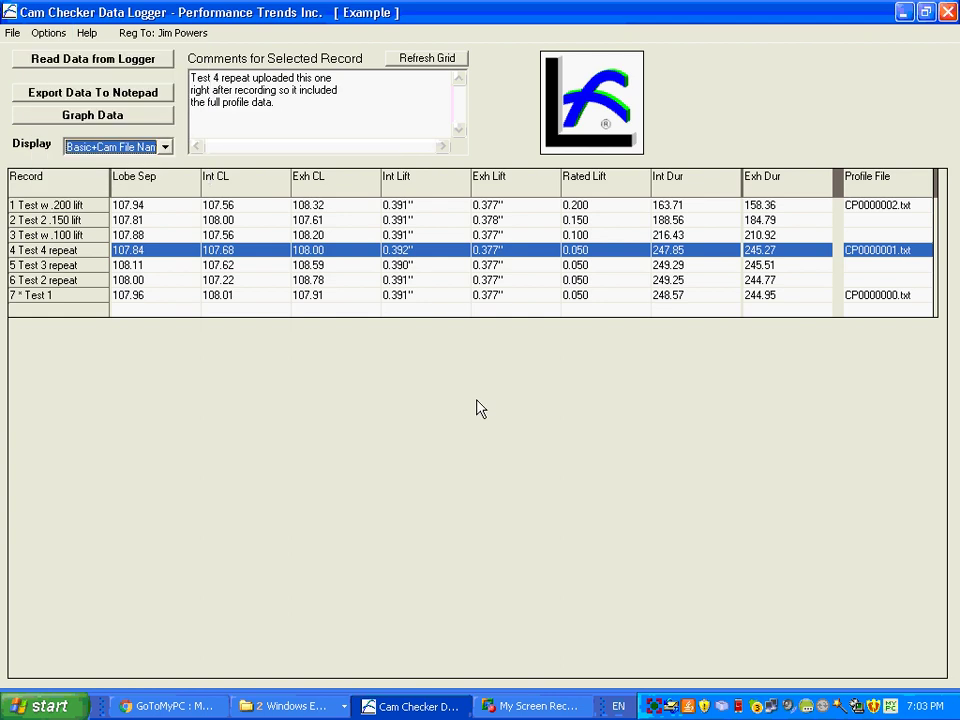
Step: Graph Test 4 repeat, review its cam events report down to the baseline differences, and close both the report and the graph
left_click(56, 118)
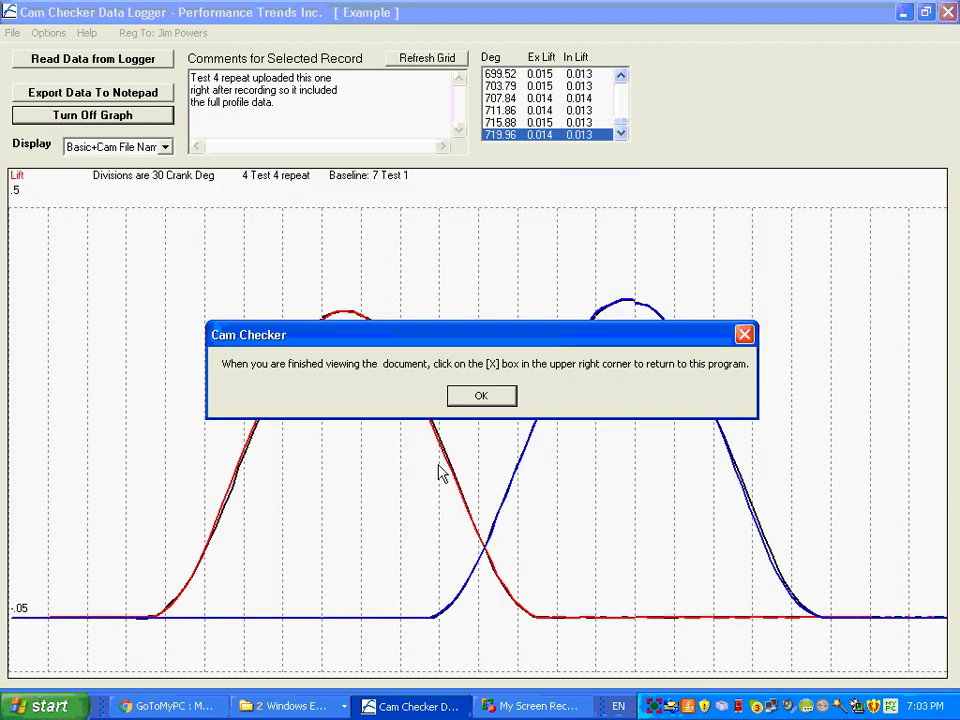
left_click(494, 399)
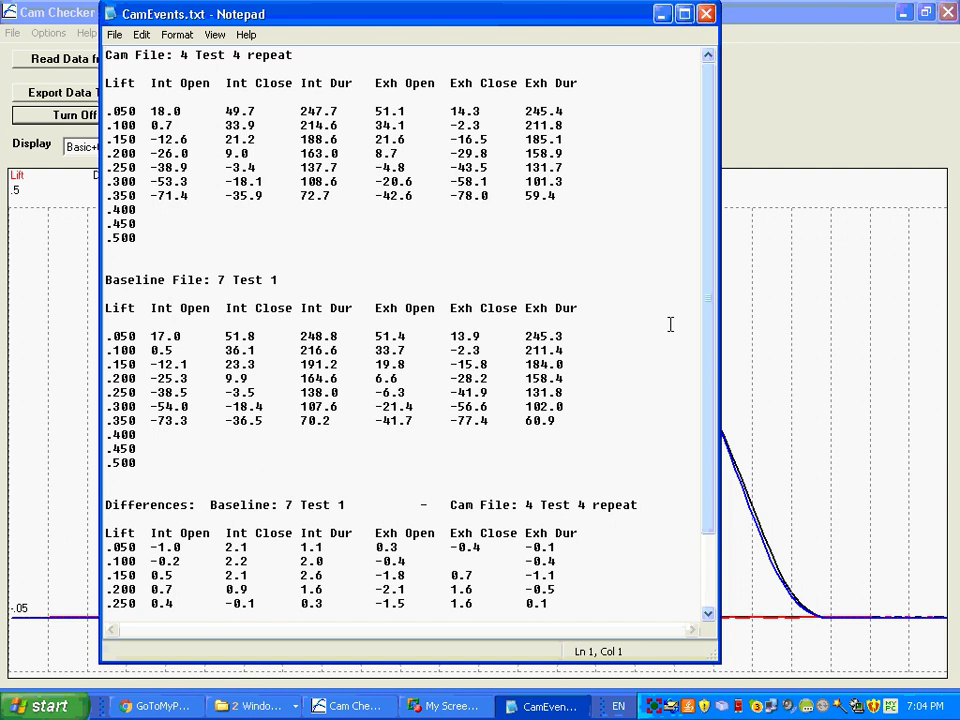
left_click_drag(711, 281, 717, 313)
scroll(717, 313, "down", 1)
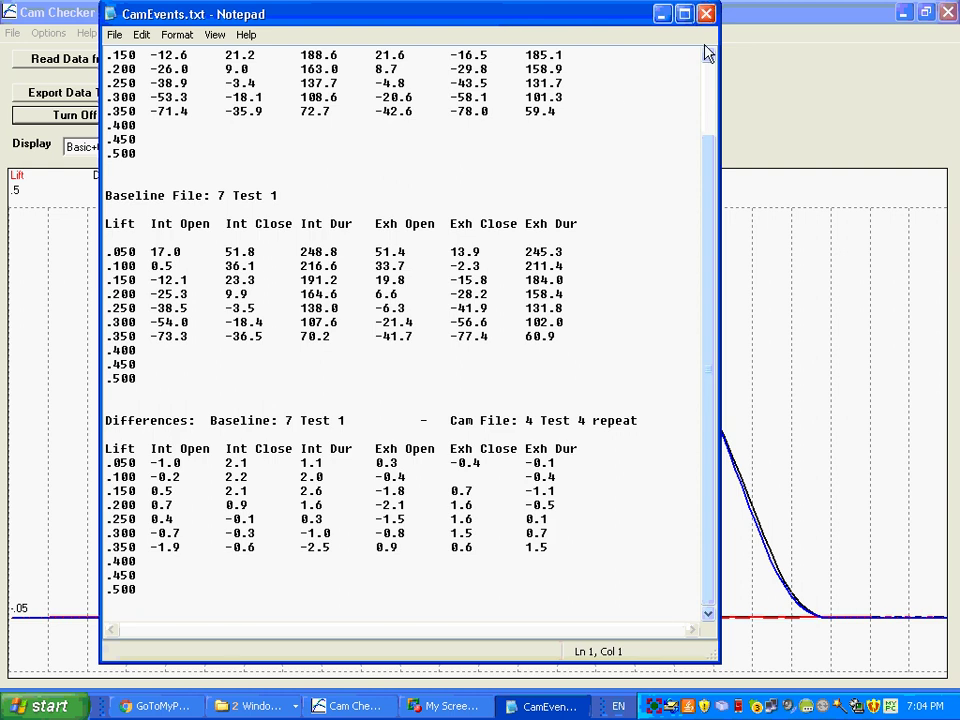
left_click(707, 14)
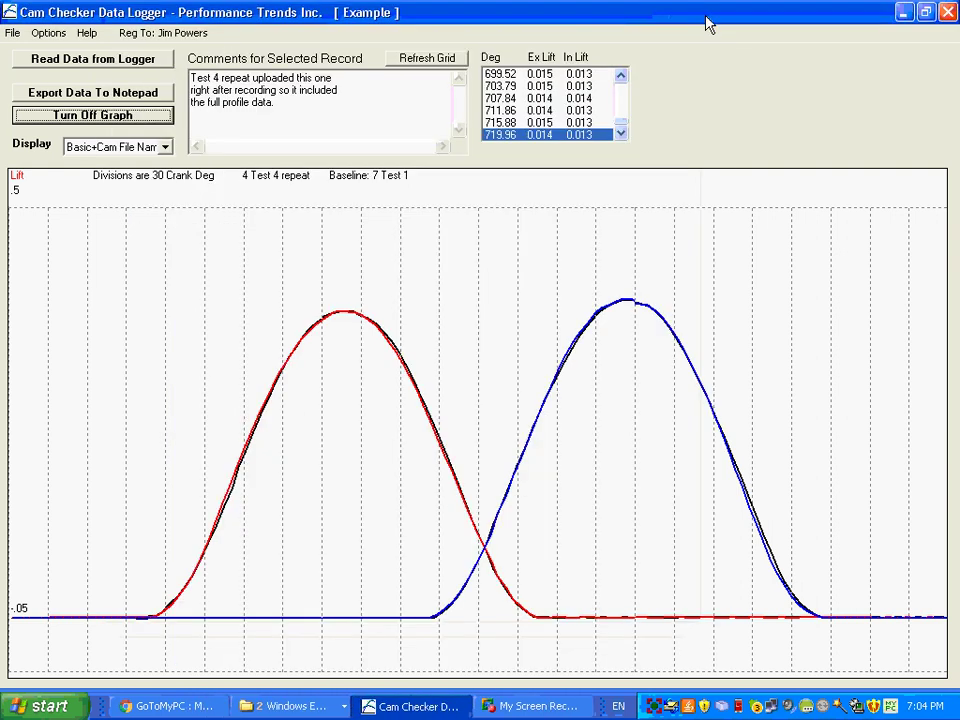
left_click(100, 116)
Step: Set the report after graphing to No Report
left_click(48, 34)
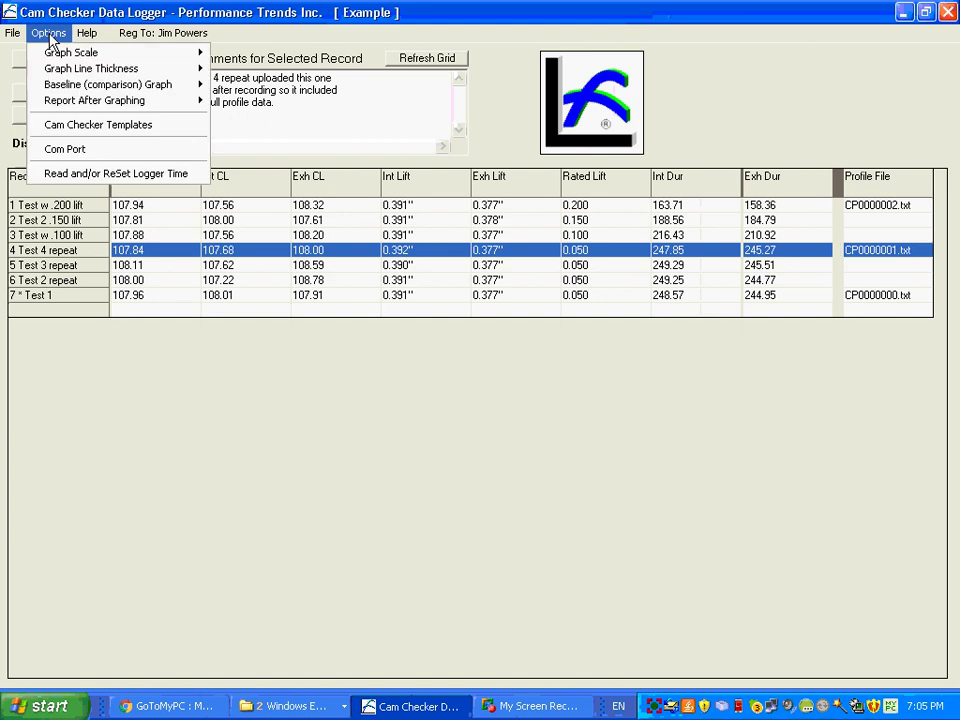
mouse_move(146, 101)
left_click(229, 101)
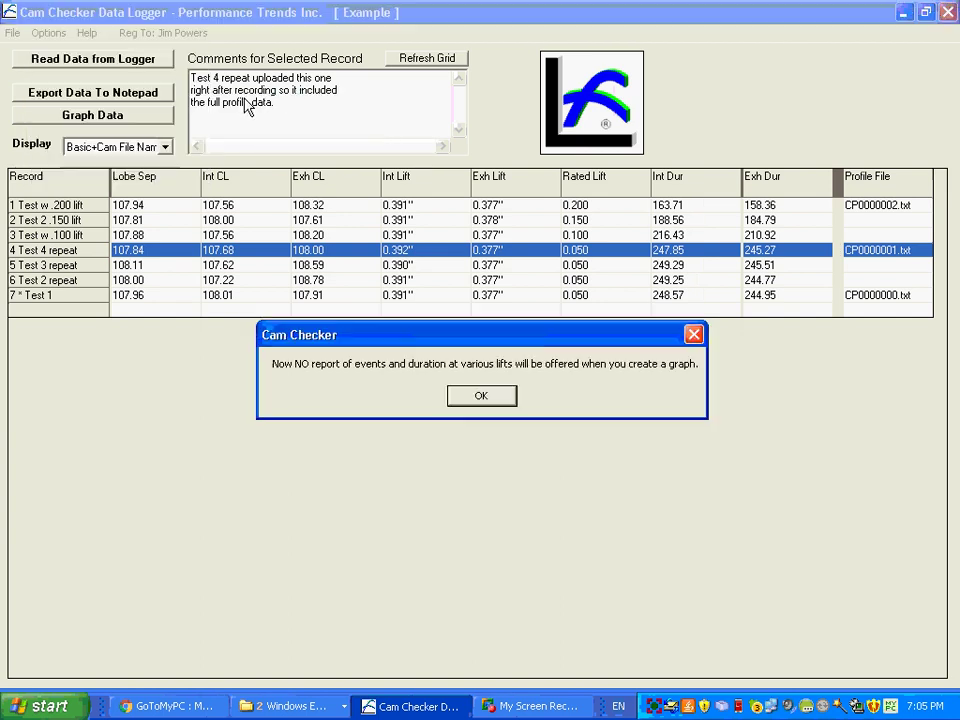
left_click(490, 401)
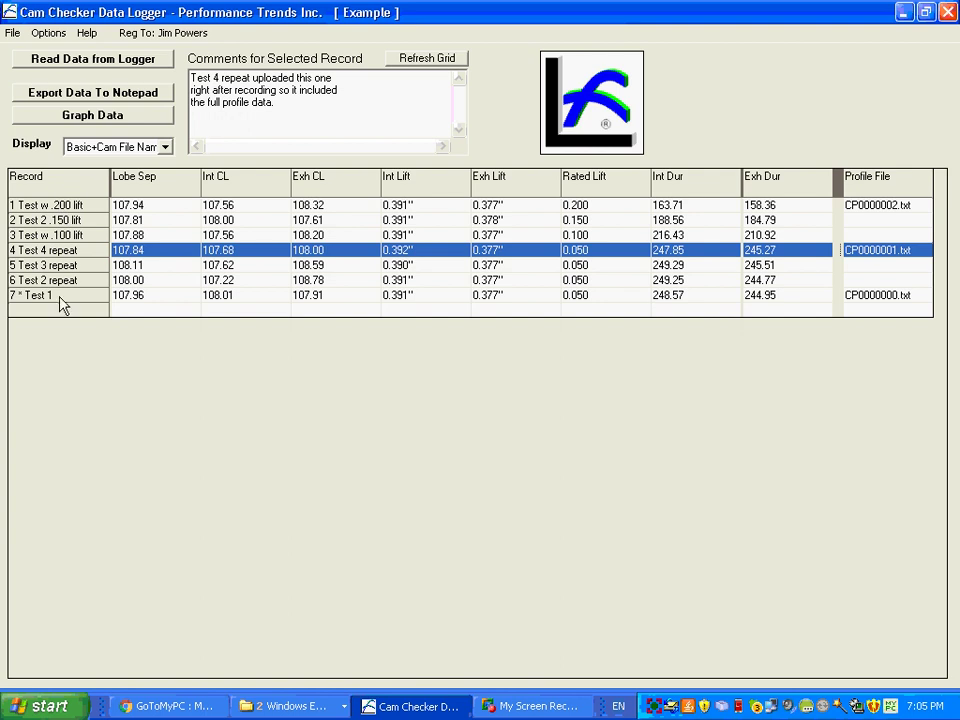
Step: Rename record 1, the one with profile file CP0000002.txt, as "Test with .200 lift"
double_click(882, 206)
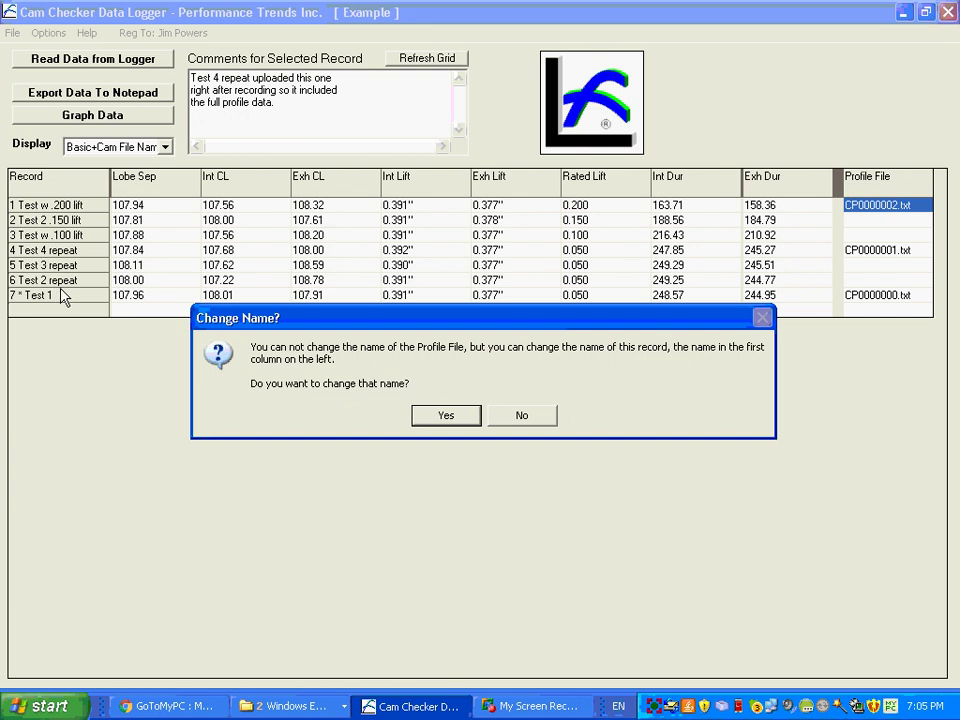
left_click(444, 418)
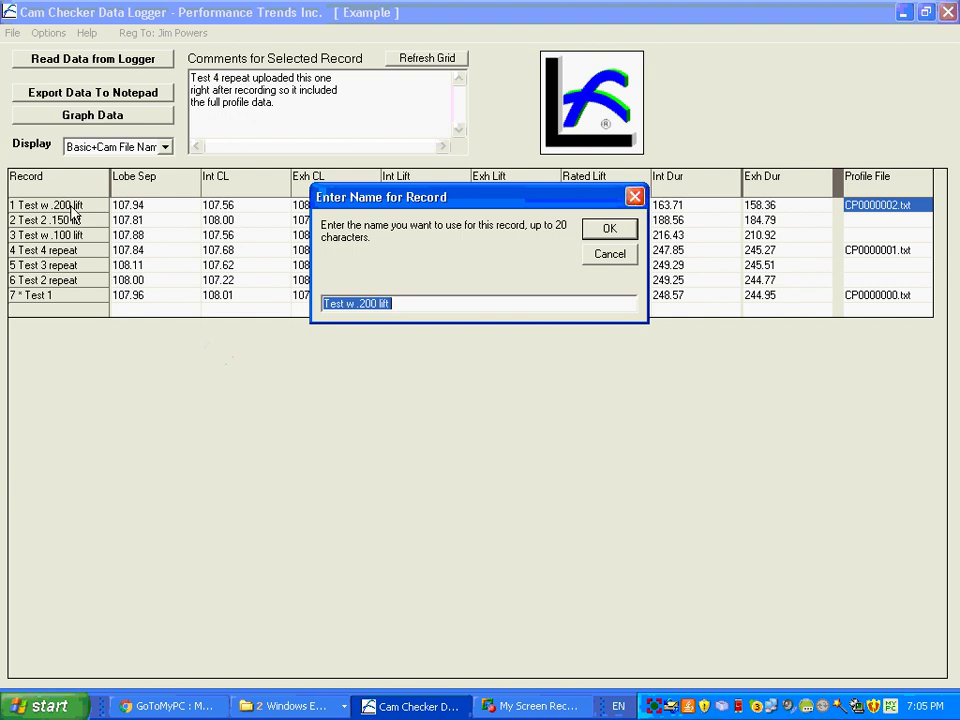
left_click(394, 302)
key("Left")
key("Left")
key("Left")
key("Left")
key("Left")
key("Left")
key("Left")
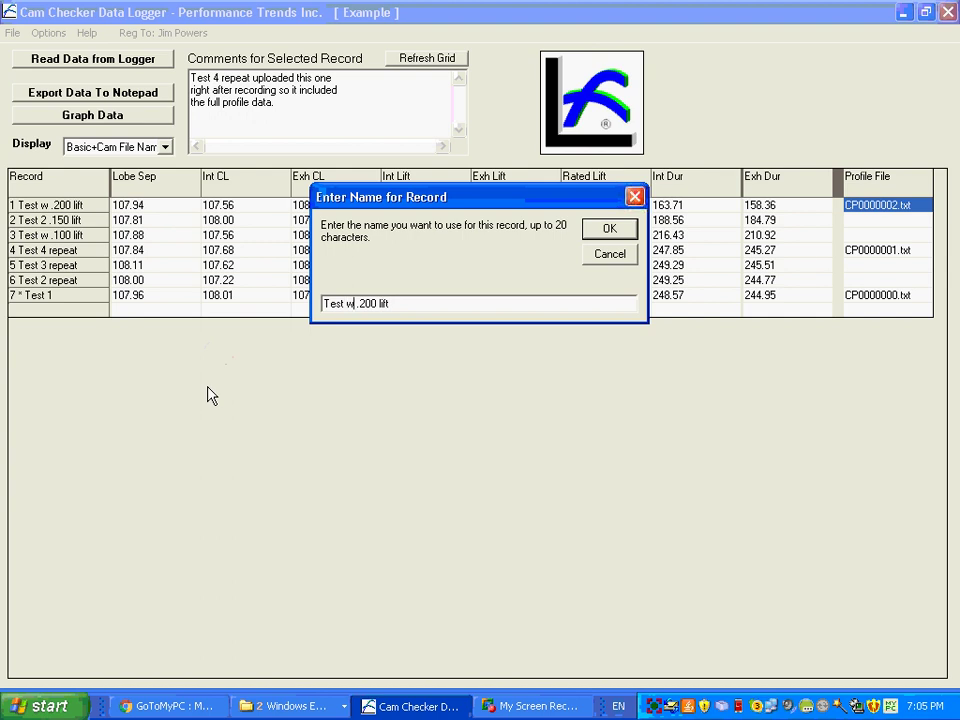
type("ith")
left_click(610, 230)
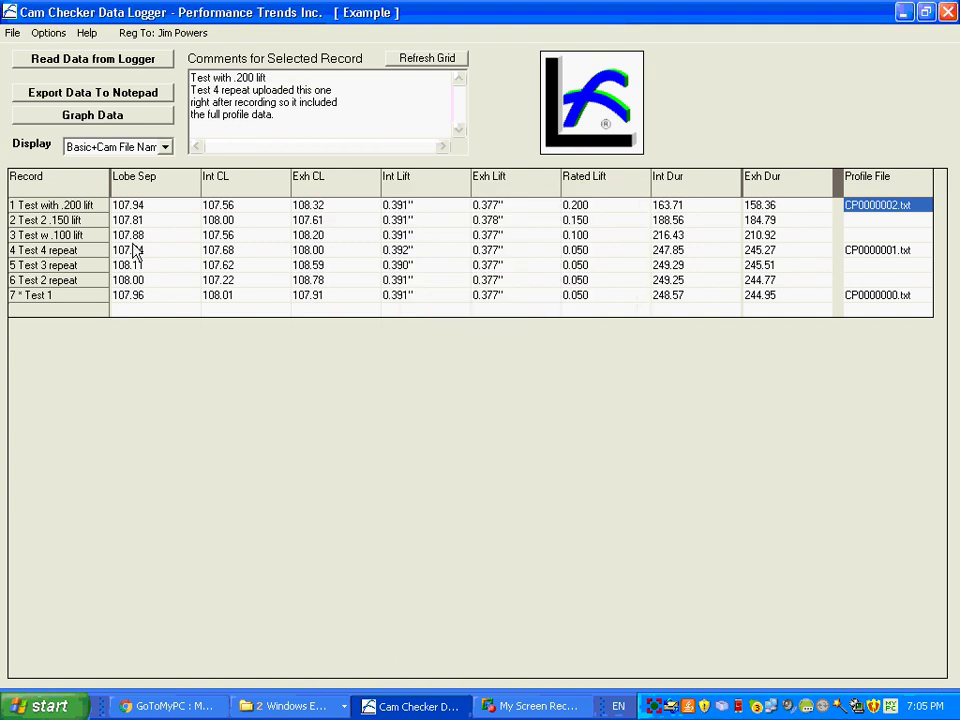
Step: Review the comments stored for records 1, 2 and 3 in turn
left_click(58, 210)
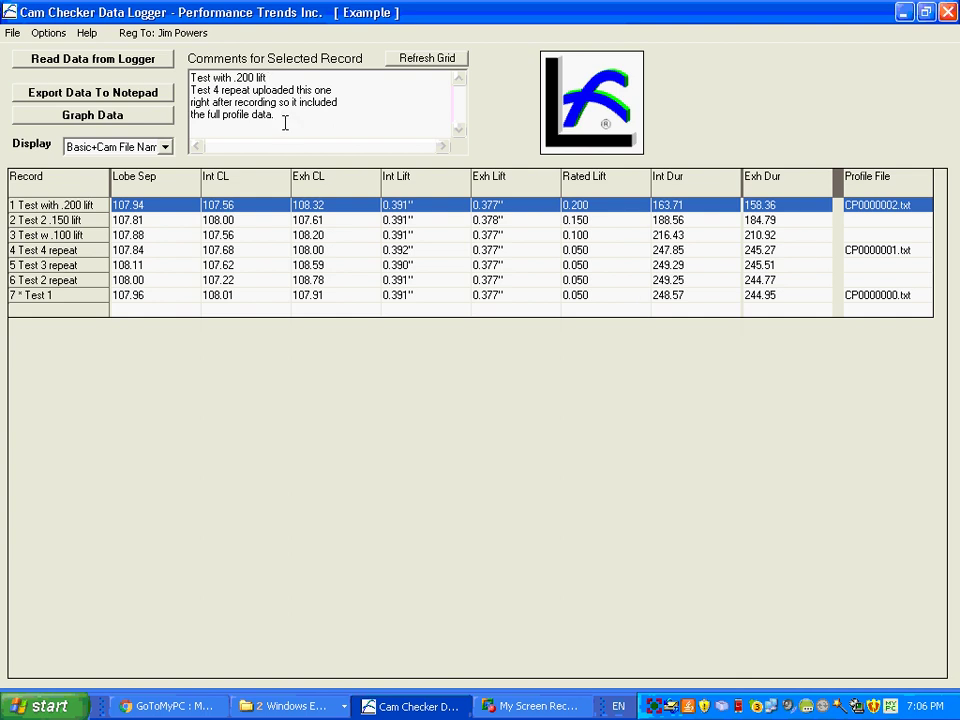
left_click(70, 221)
left_click(70, 238)
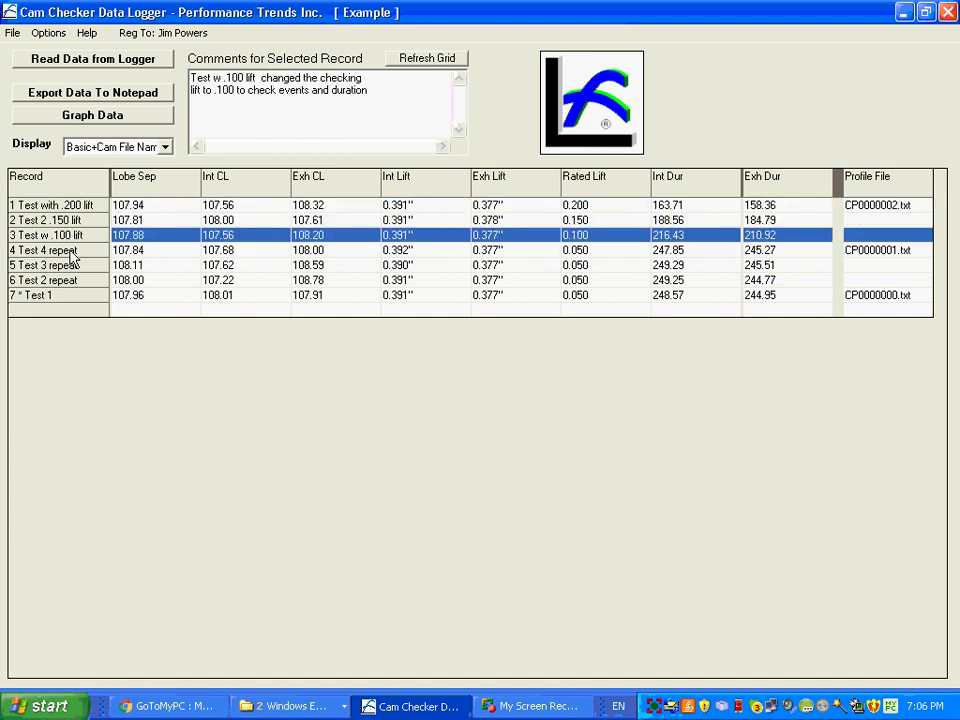
Step: Graph the Test 4 repeat record against the Test 1 baseline, and turn the graph off again
left_click(72, 253)
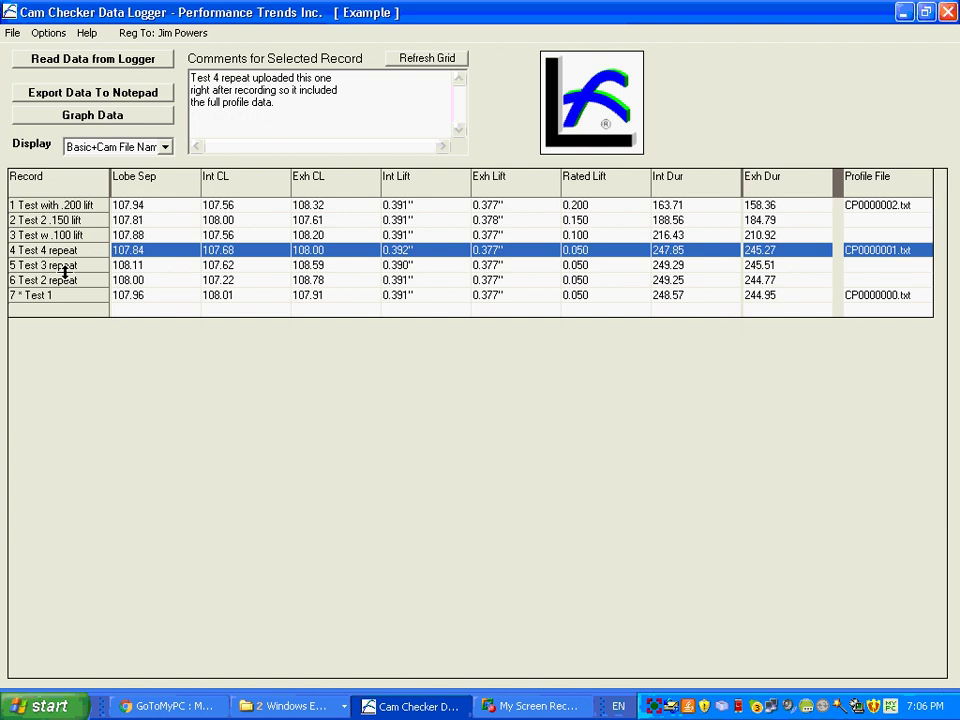
left_click(101, 114)
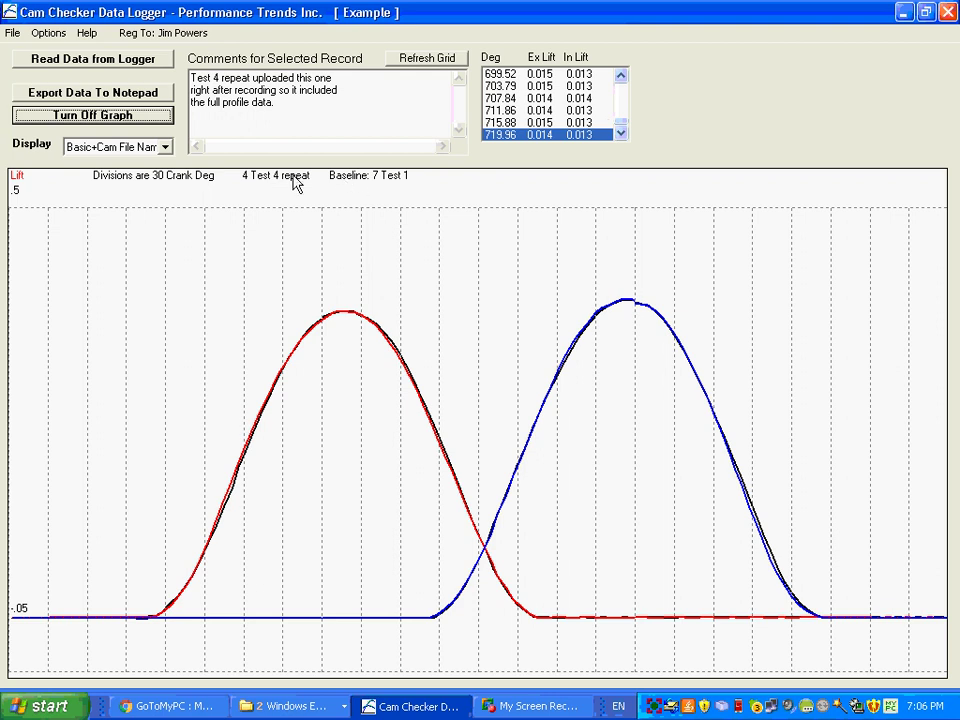
left_click(144, 119)
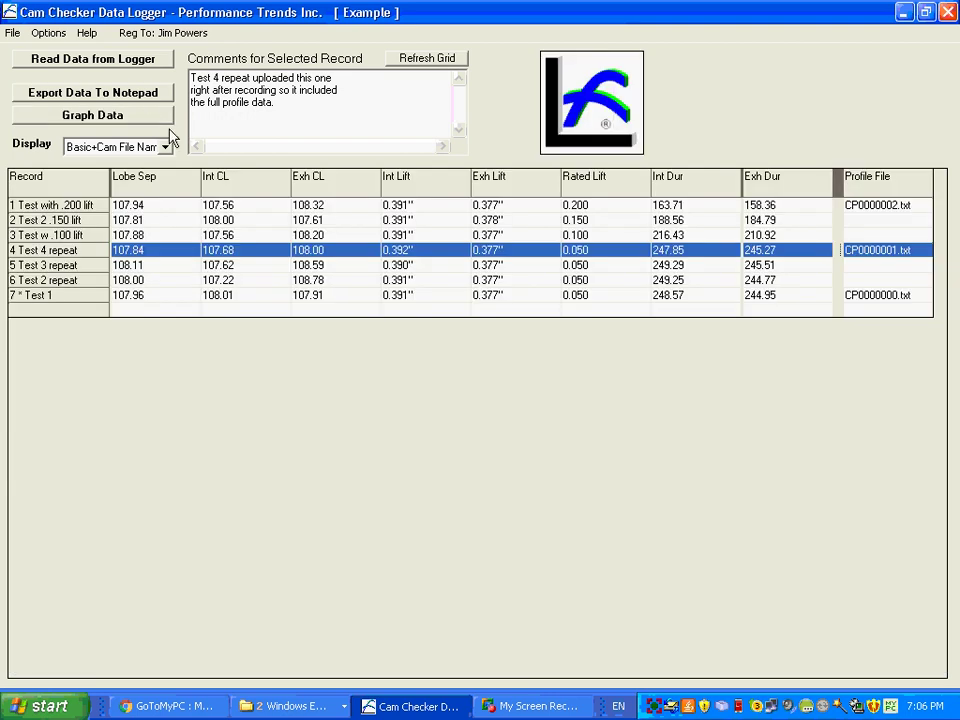